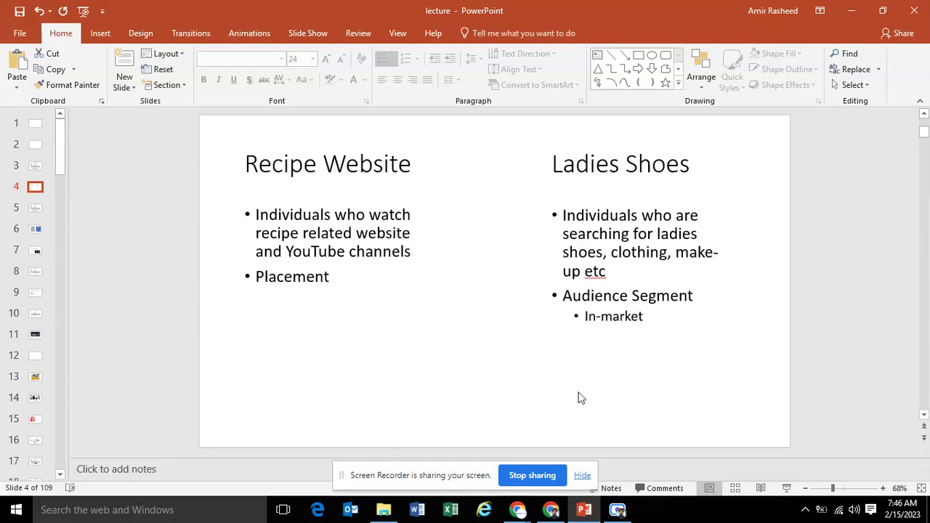
Switch to the Google Ads display campaign in Chrome and open Placements targeting for editing
{"action": "left_click", "coordinate": [520, 512]}
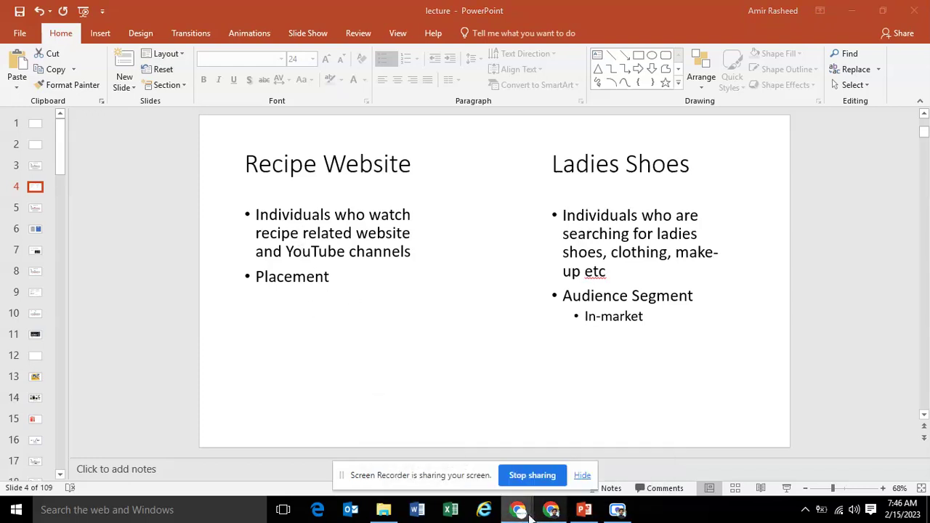
{"action": "mouse_move", "coordinate": [520, 513]}
{"action": "left_click", "coordinate": [473, 476]}
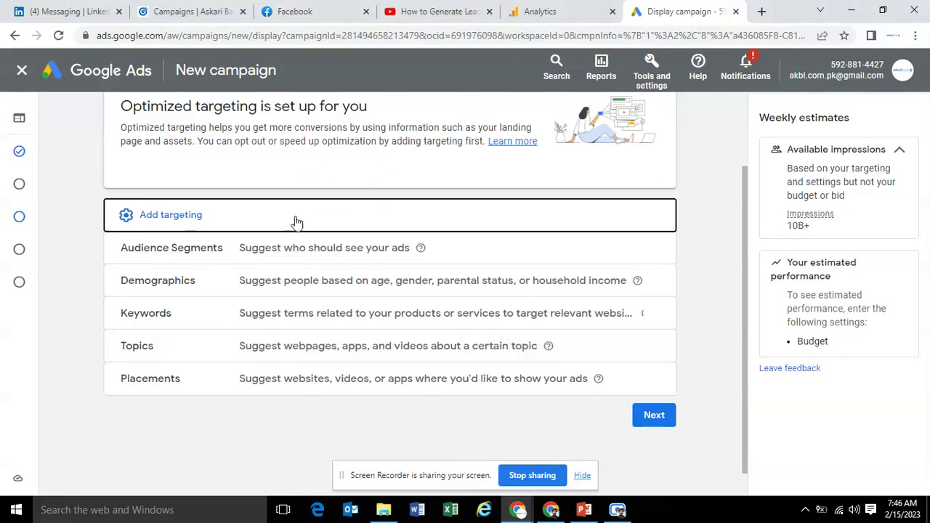
{"action": "left_click_drag", "start_coordinate": [744, 238], "coordinate": [739, 162]}
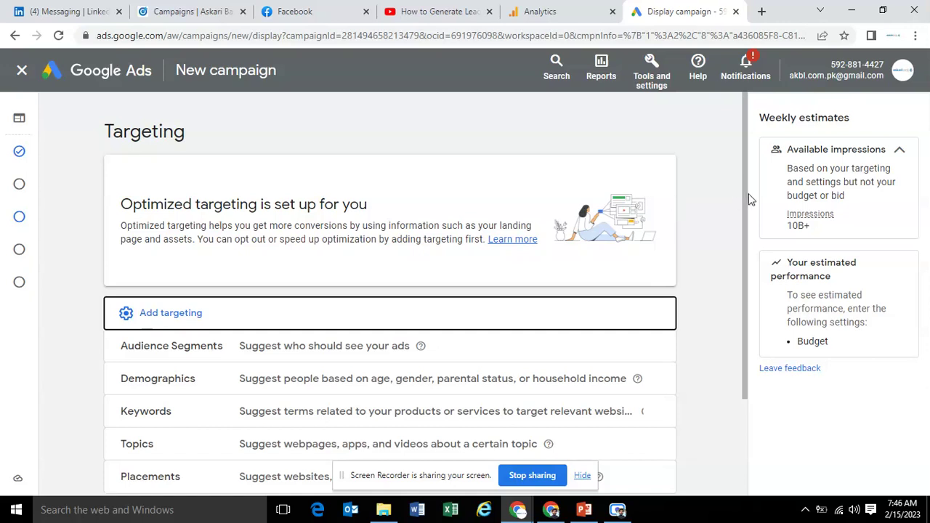
{"action": "left_click_drag", "start_coordinate": [744, 191], "coordinate": [744, 254]}
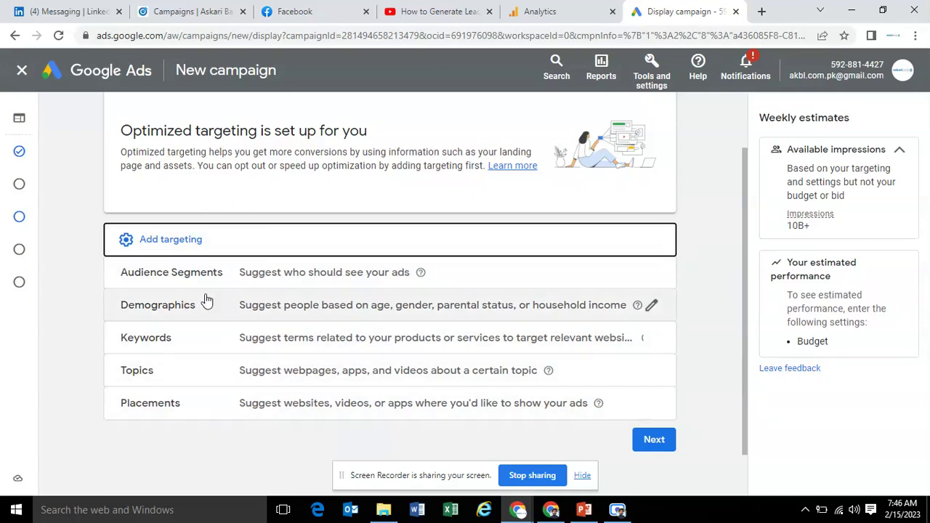
{"action": "left_click", "coordinate": [173, 413]}
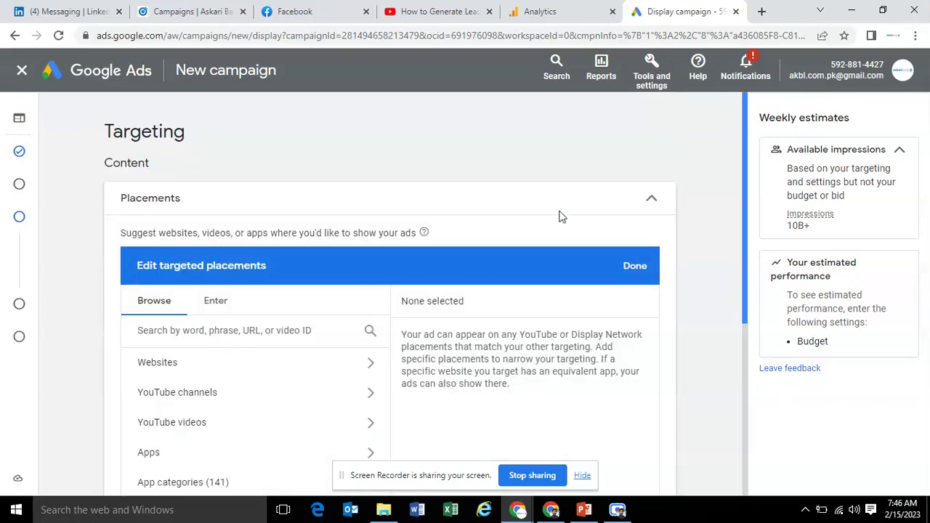
Search the targeted placements for "Pakistani cooking"
{"action": "scroll", "coordinate": [746, 265], "scroll_direction": "down", "scroll_amount": 2}
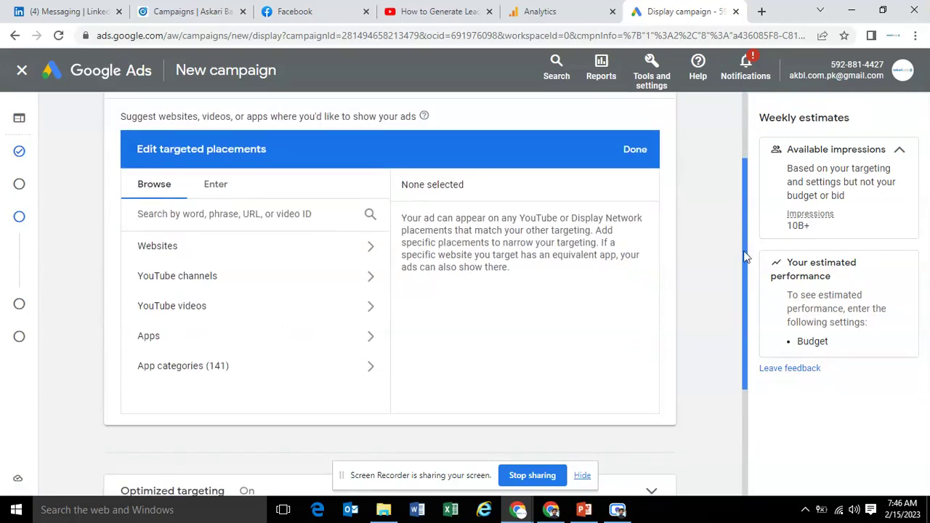
{"action": "scroll", "coordinate": [743, 252], "scroll_direction": "up", "scroll_amount": 1}
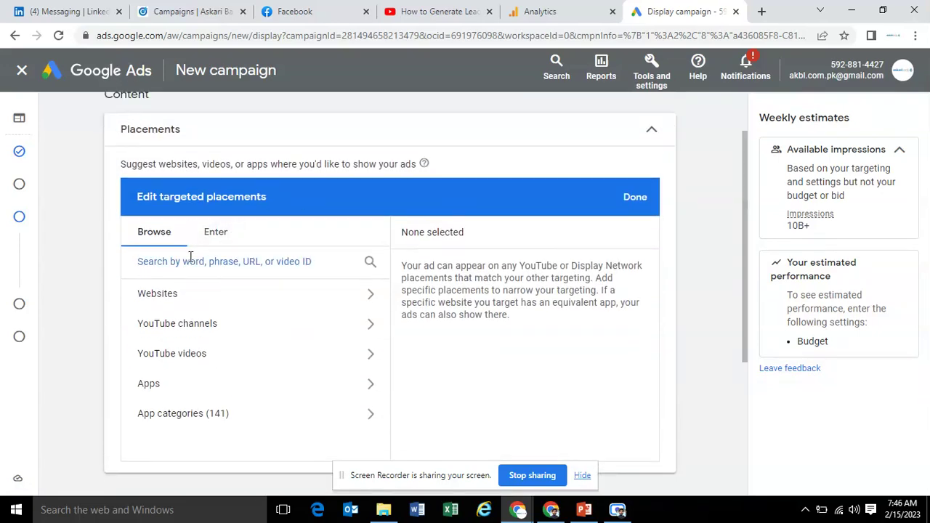
{"action": "type", "text": "pakistan"}
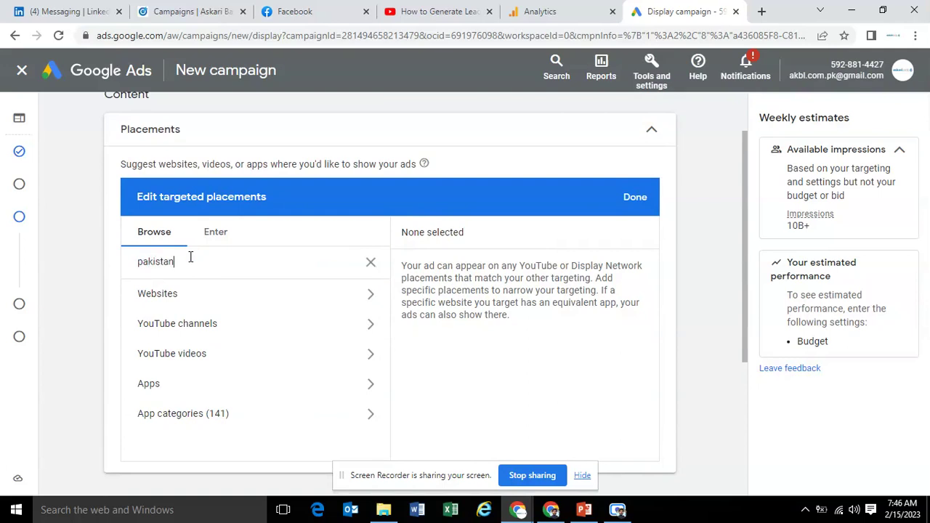
{"action": "type", "text": "i cook"}
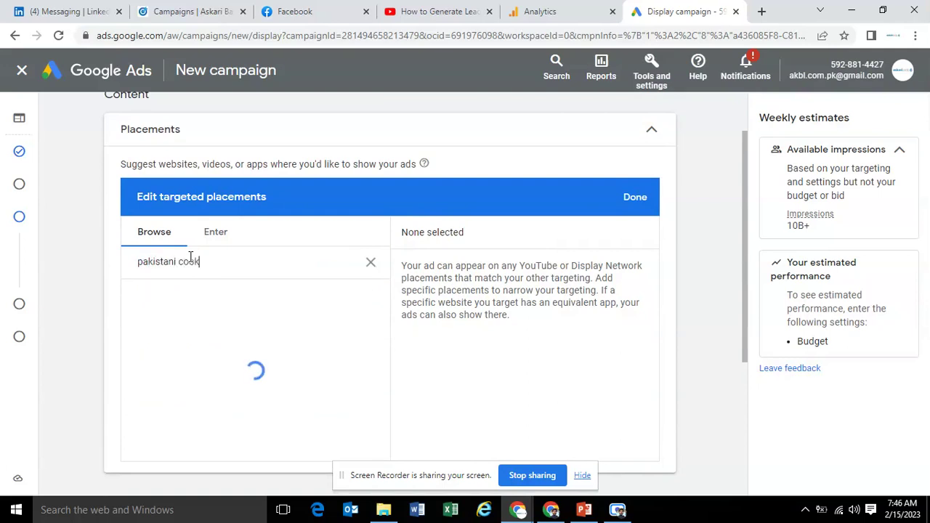
{"action": "type", "text": "ing"}
{"action": "left_click", "coordinate": [144, 261]}
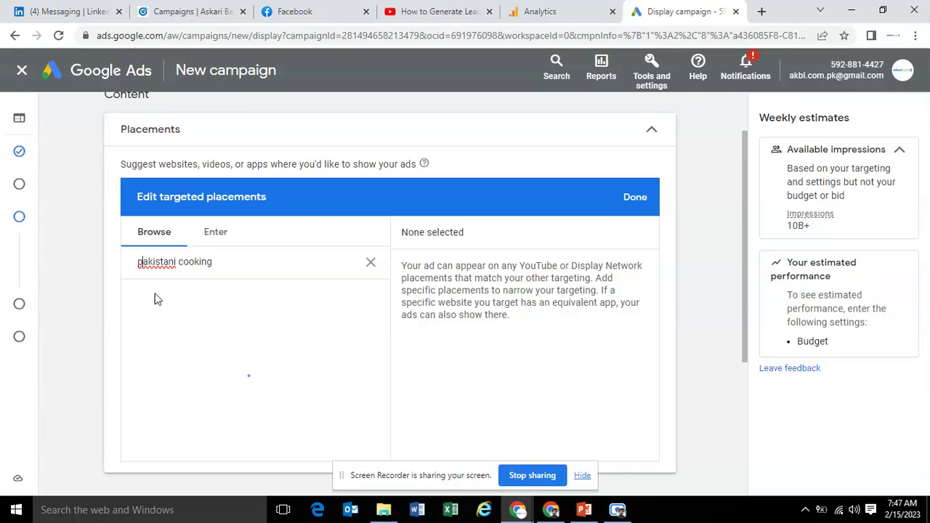
{"action": "key", "text": "BackSpace"}
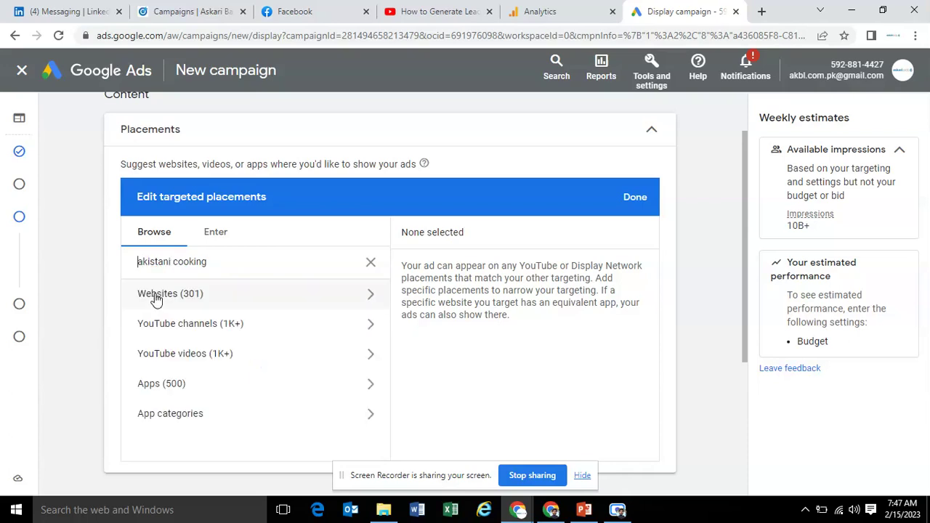
{"action": "type", "text": "P"}
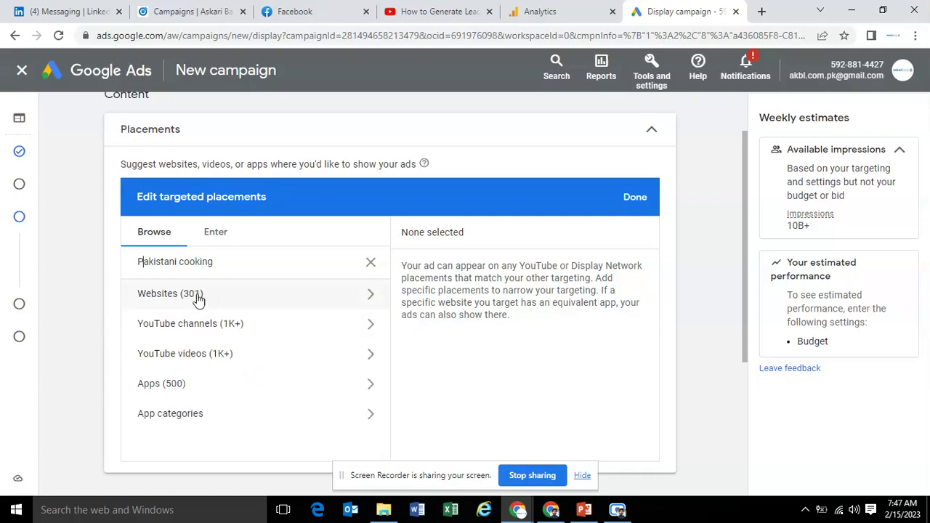
Look through the websites and apps offered as placements for Pakistani cooking
{"action": "left_click", "coordinate": [194, 293]}
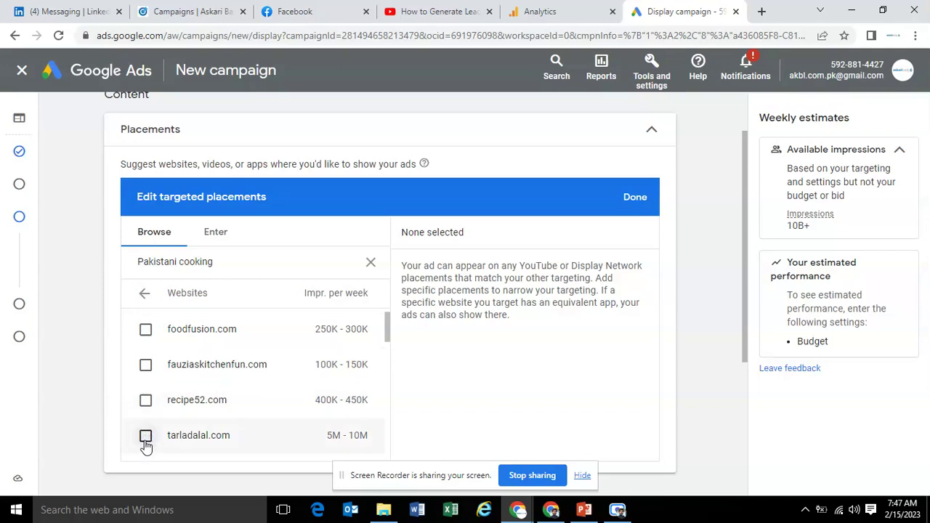
{"action": "left_click_drag", "start_coordinate": [386, 327], "coordinate": [386, 305]}
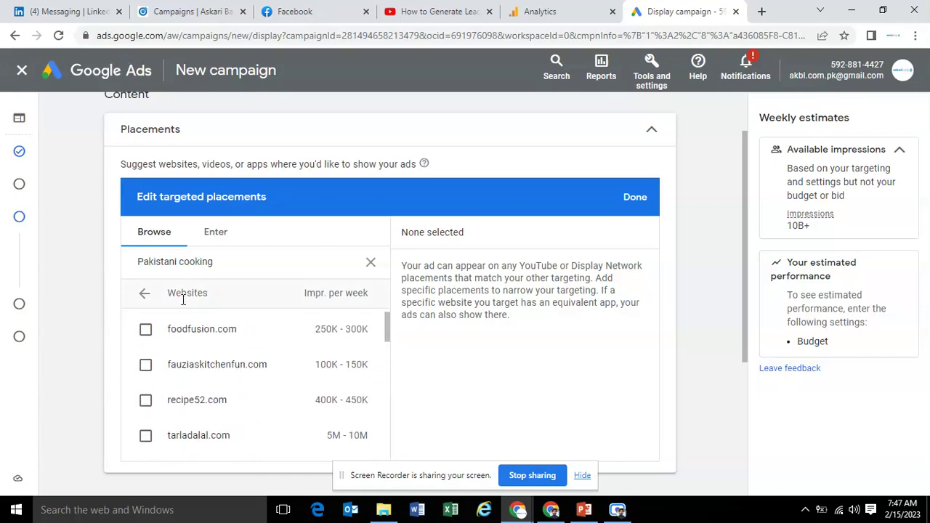
{"action": "left_click", "coordinate": [146, 298]}
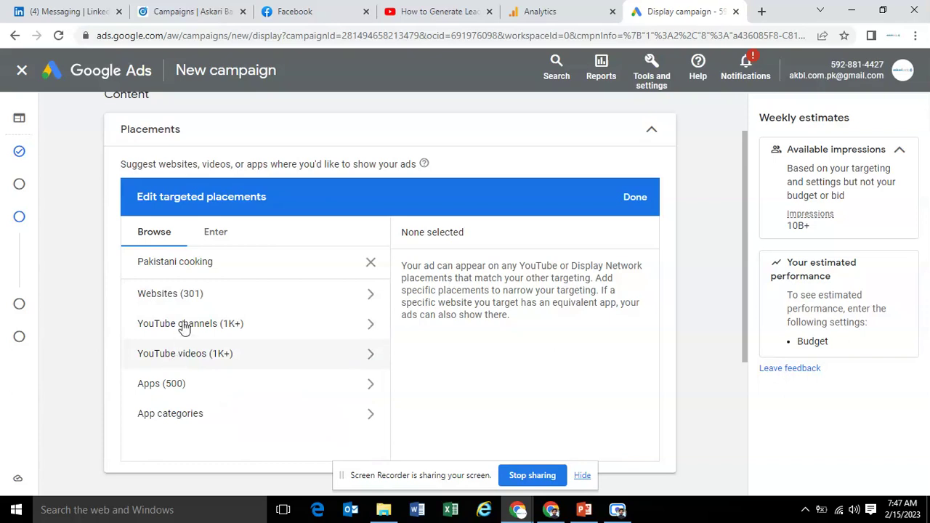
{"action": "left_click", "coordinate": [178, 390]}
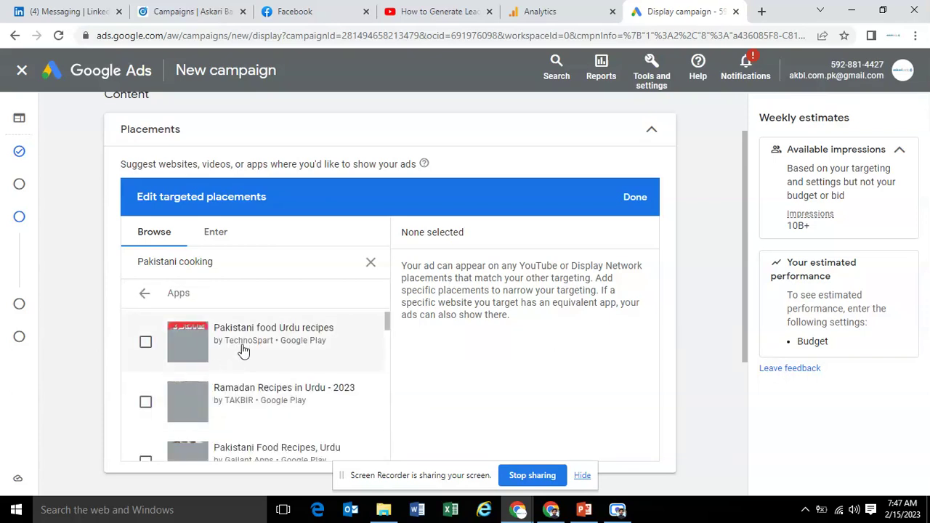
{"action": "left_click", "coordinate": [145, 295]}
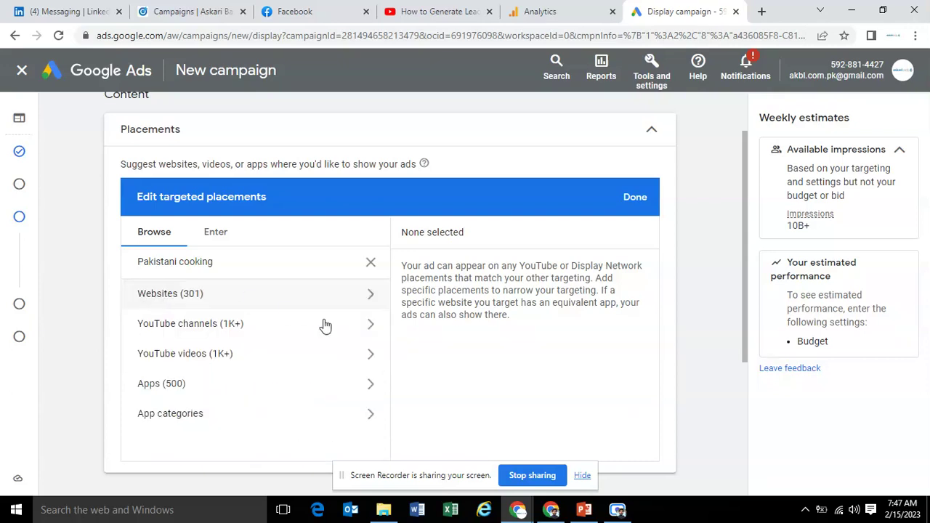
Clear the placement search and close the Placements editor without selecting any placement
{"action": "left_click", "coordinate": [370, 262]}
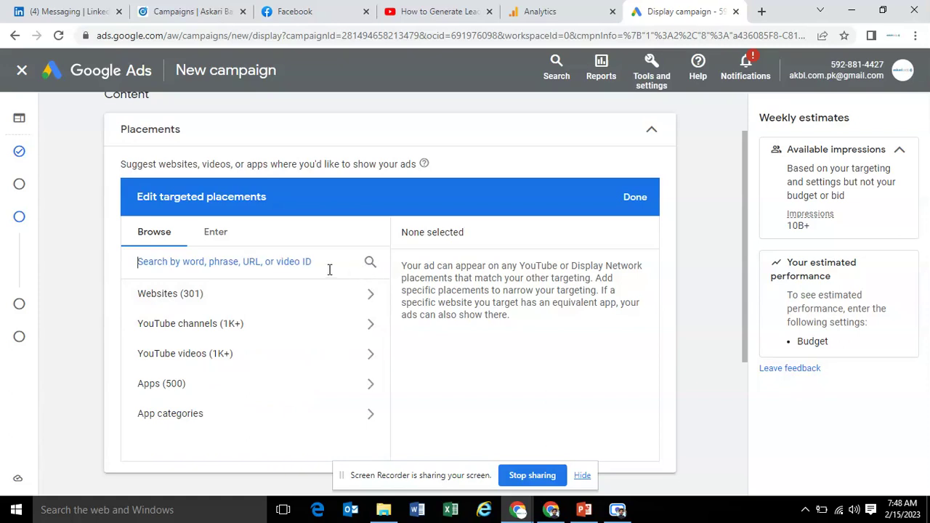
{"action": "left_click", "coordinate": [635, 197]}
{"action": "left_click", "coordinate": [651, 149]}
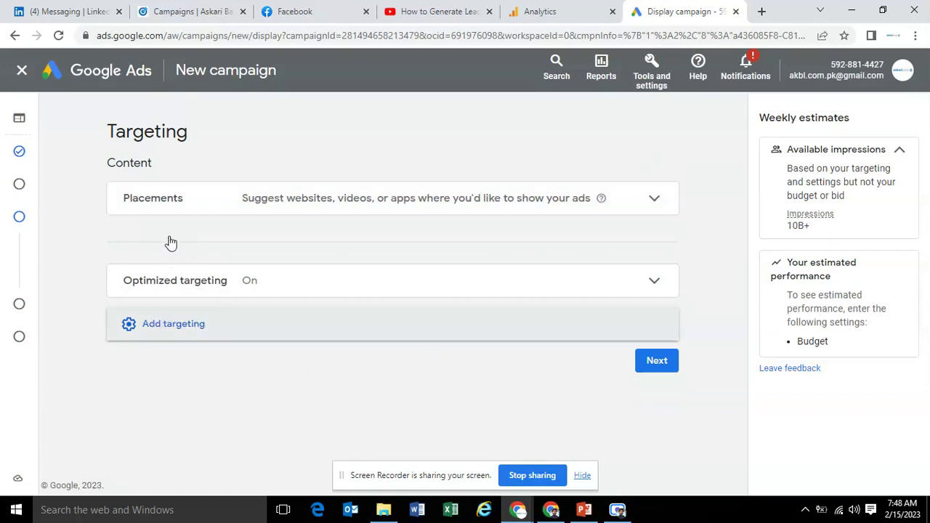
Show the remaining targeting types that can be added to the campaign
{"action": "left_click", "coordinate": [153, 314]}
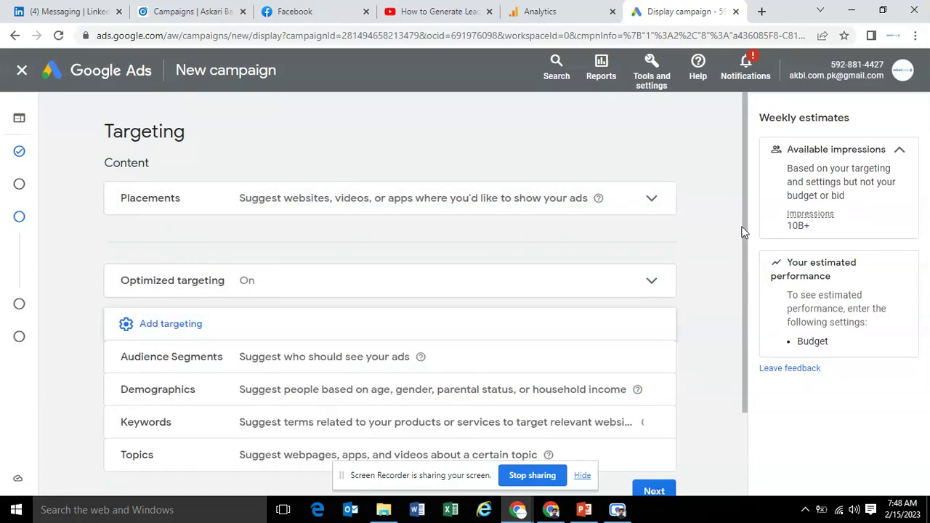
{"action": "scroll", "coordinate": [741, 245], "scroll_direction": "down", "scroll_amount": 1}
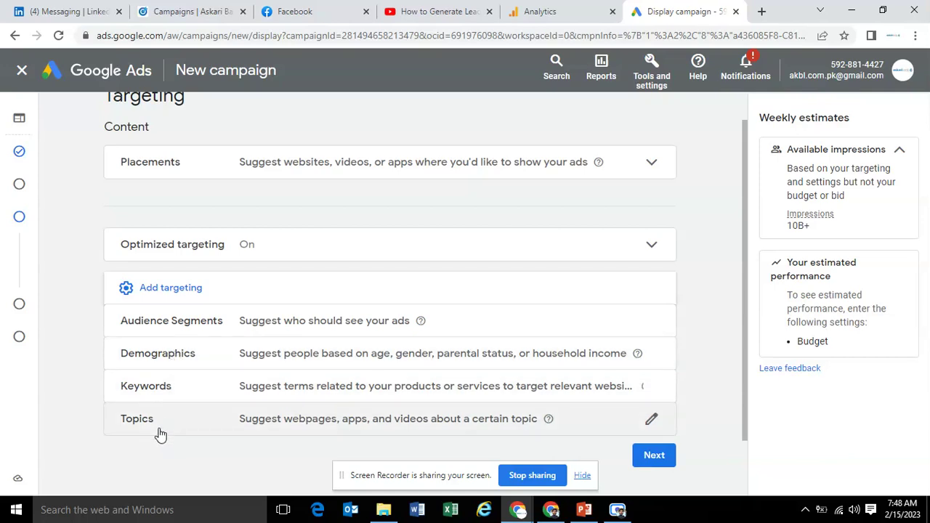
{"action": "left_click", "coordinate": [175, 335]}
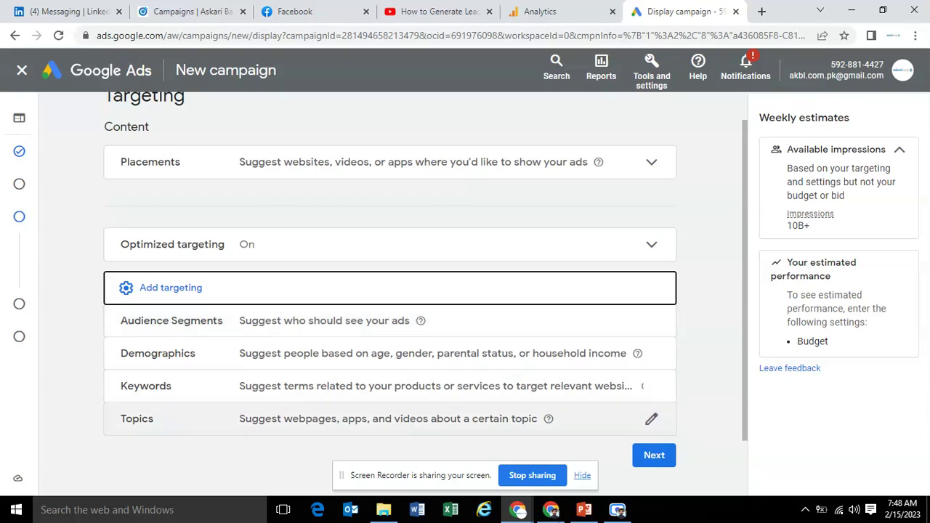
Check the Ladies Shoes targeting notes on the PowerPoint slide, and return to the Google Ads campaign in Chrome
{"action": "left_click", "coordinate": [584, 511]}
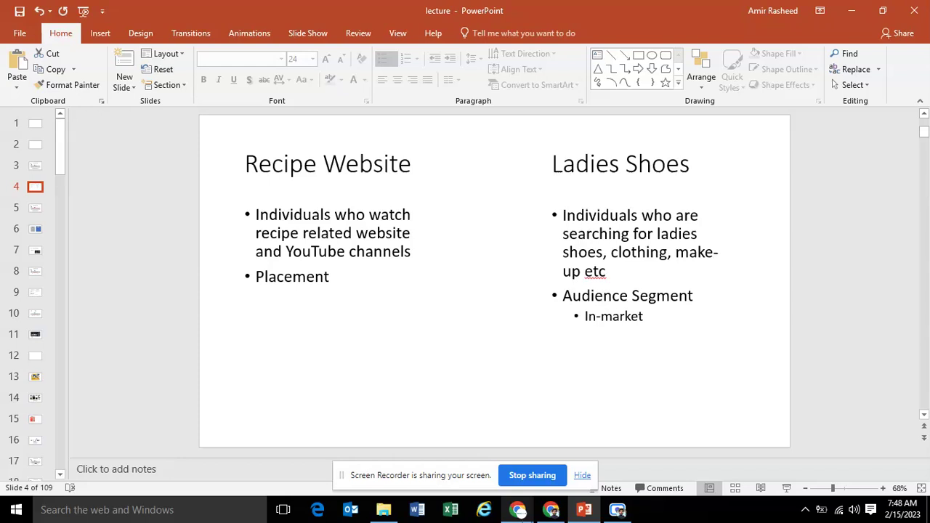
{"action": "mouse_move", "coordinate": [517, 509]}
{"action": "left_click", "coordinate": [436, 449]}
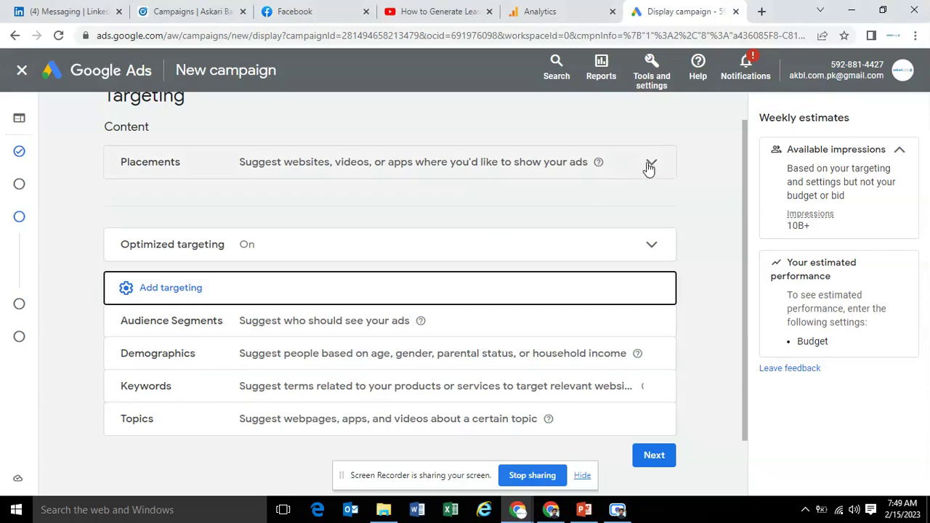
Add Audience Segments targeting, and search the segments for "LADIES SHOES" before clearing the search
{"action": "left_click", "coordinate": [222, 328]}
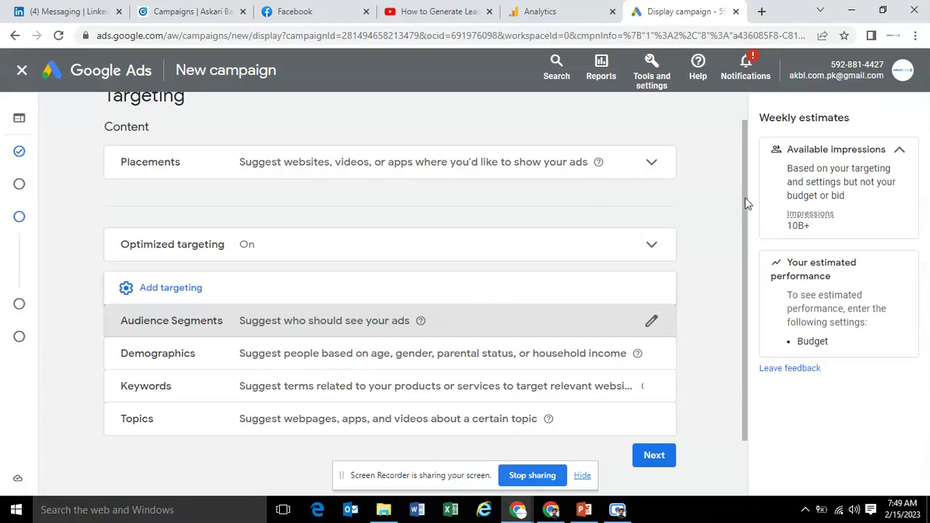
{"action": "left_click_drag", "start_coordinate": [745, 197], "coordinate": [743, 270]}
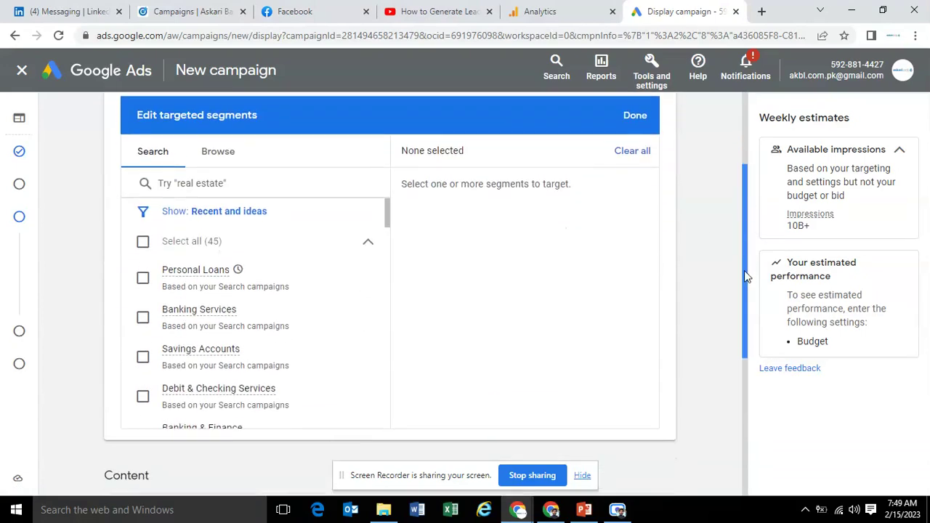
{"action": "left_click", "coordinate": [260, 182]}
{"action": "type", "text": "LADIES SOES"}
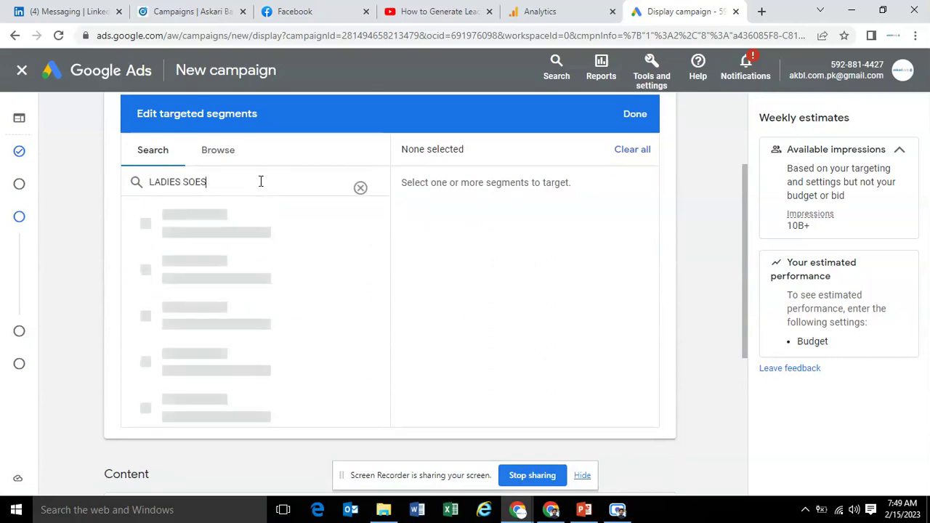
{"action": "key", "text": "BackSpace"}
{"action": "key", "text": "BackSpace"}
{"action": "key", "text": "BackSpace"}
{"action": "key", "text": "BackSpace"}
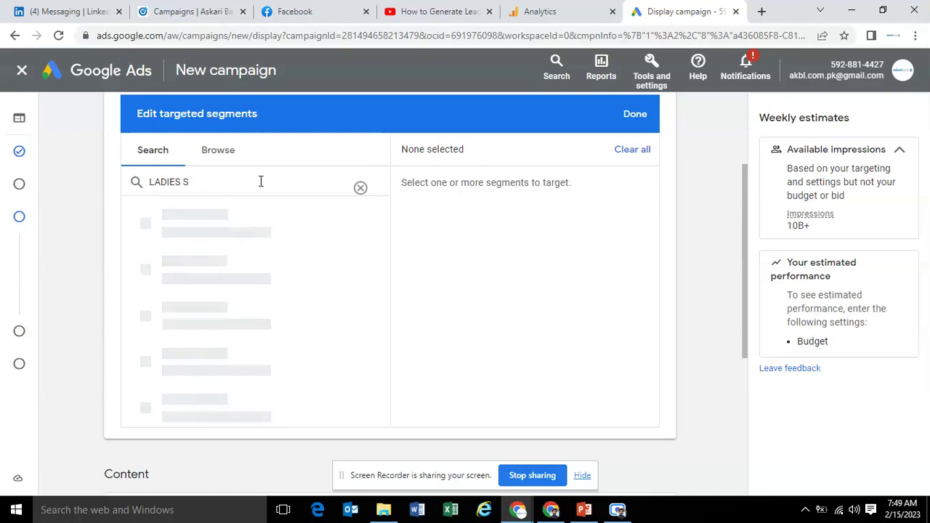
{"action": "type", "text": "HOES"}
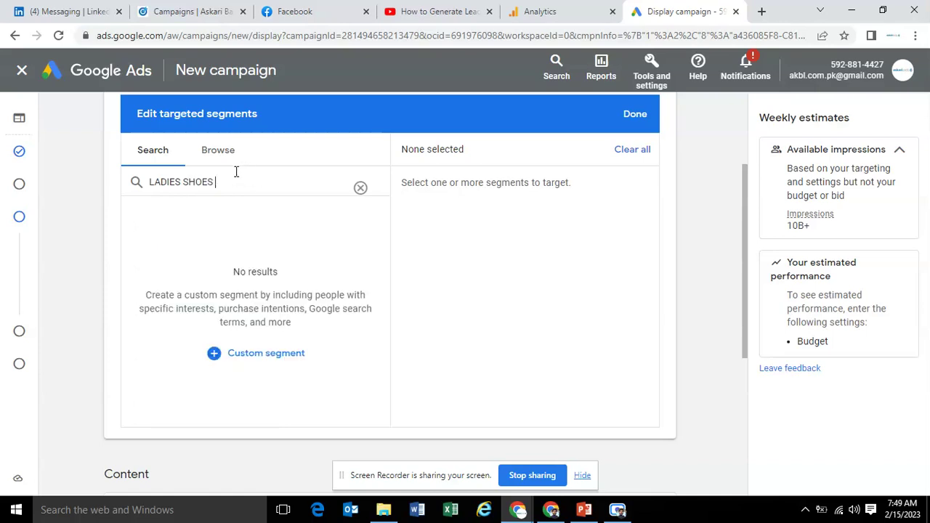
{"action": "left_click", "coordinate": [360, 189]}
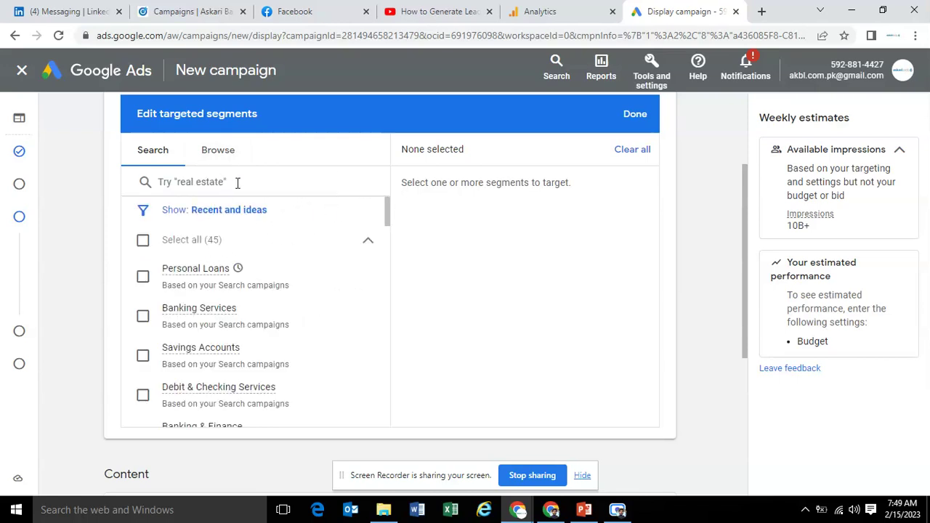
Browse the in-market segments, target Beauty & Personal Care, and expand its subcategories
{"action": "left_click", "coordinate": [224, 166]}
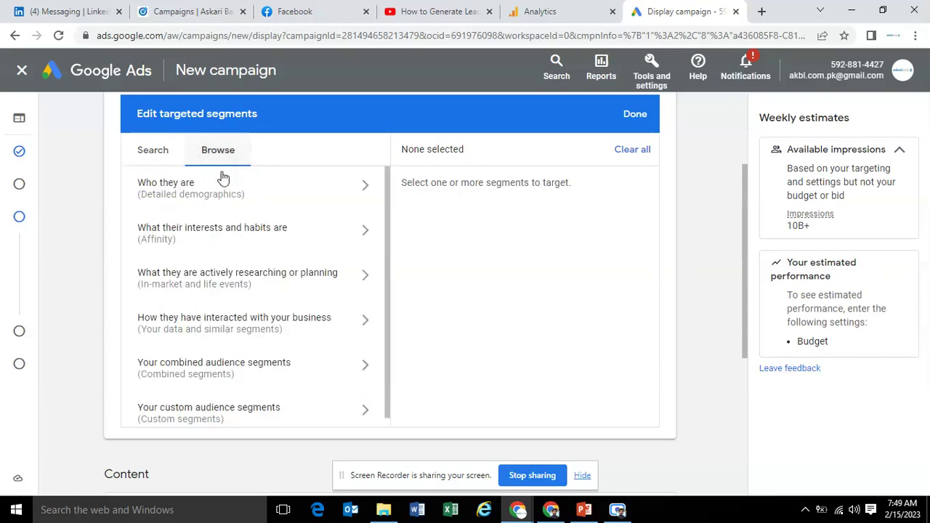
{"action": "left_click", "coordinate": [240, 296]}
{"action": "left_click", "coordinate": [254, 215]}
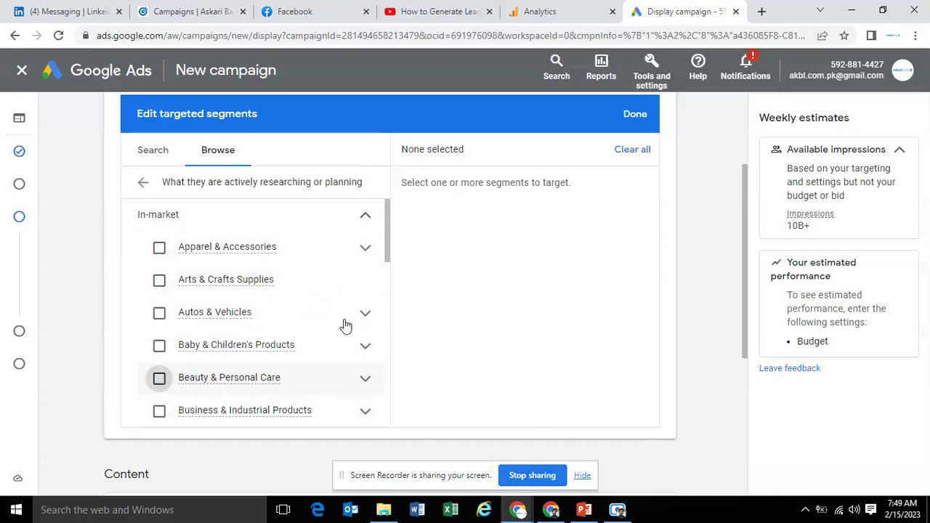
{"action": "left_click", "coordinate": [363, 379]}
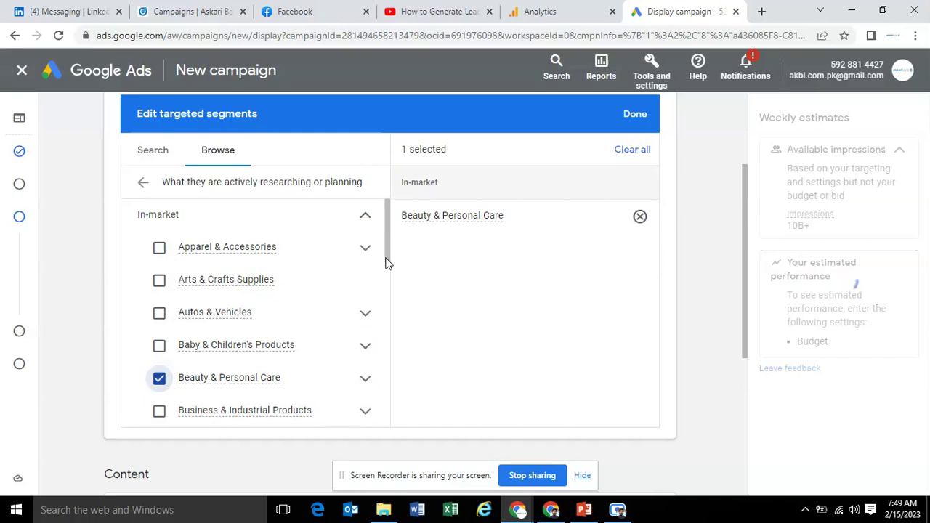
{"action": "left_click_drag", "start_coordinate": [386, 263], "coordinate": [341, 434]}
{"action": "left_click", "coordinate": [347, 317]}
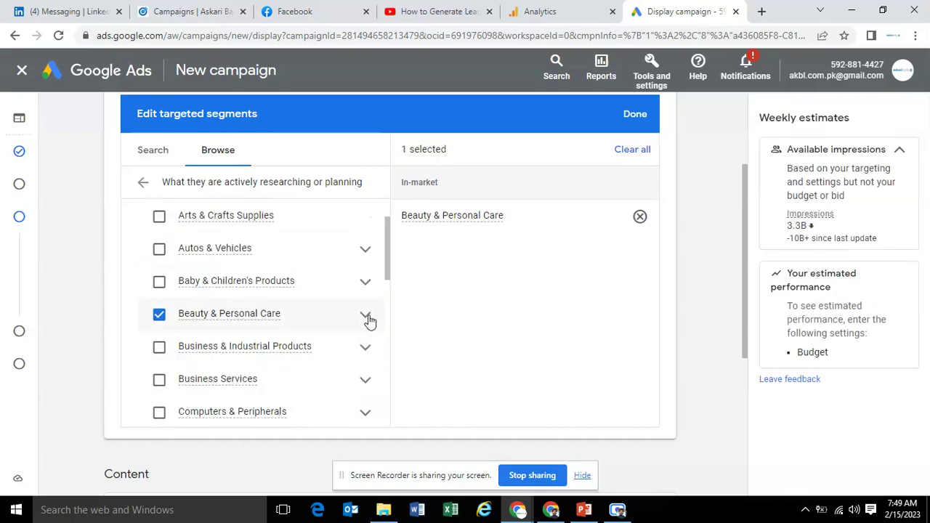
{"action": "left_click", "coordinate": [369, 319]}
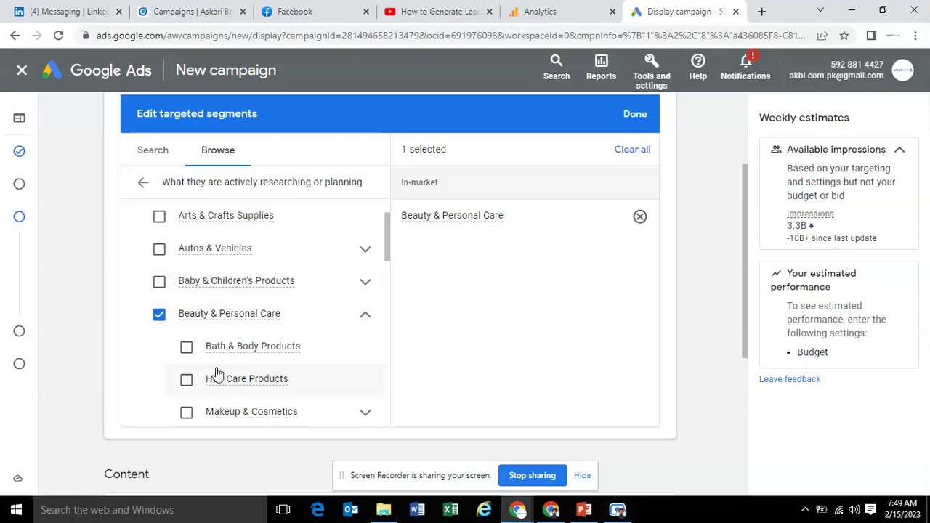
Review the Beauty & Personal Care subcategories, and expand Apparel & Accessories and its Shoes group among the in-market segments
{"action": "left_click_drag", "start_coordinate": [387, 245], "coordinate": [386, 273]}
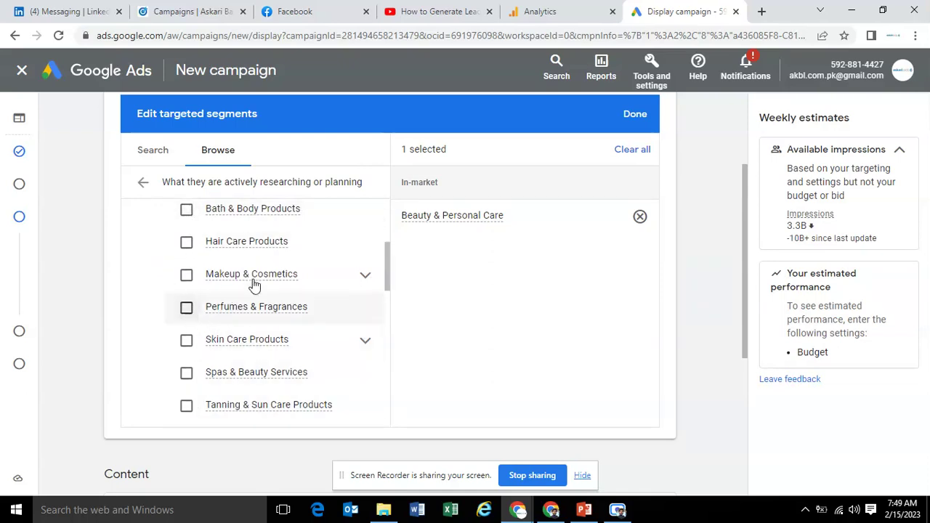
{"action": "left_click_drag", "start_coordinate": [388, 270], "coordinate": [398, 225]}
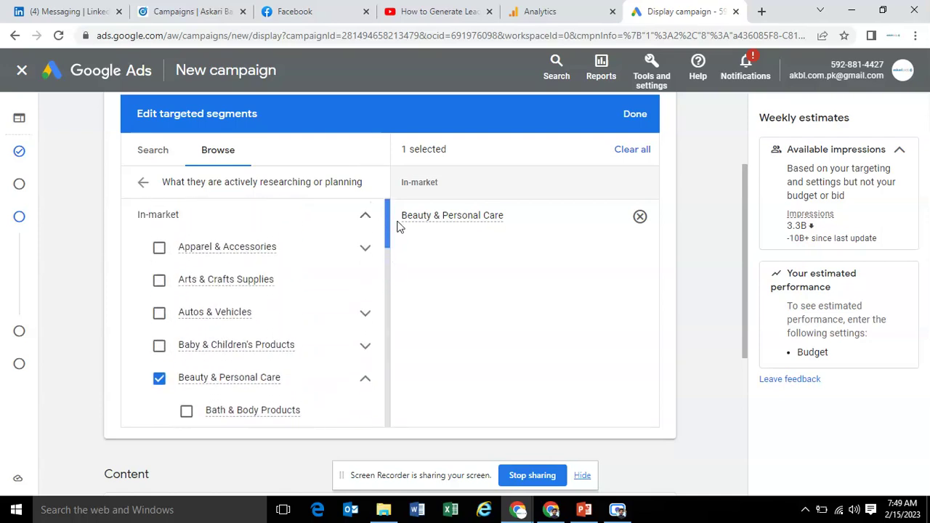
{"action": "left_click", "coordinate": [365, 247]}
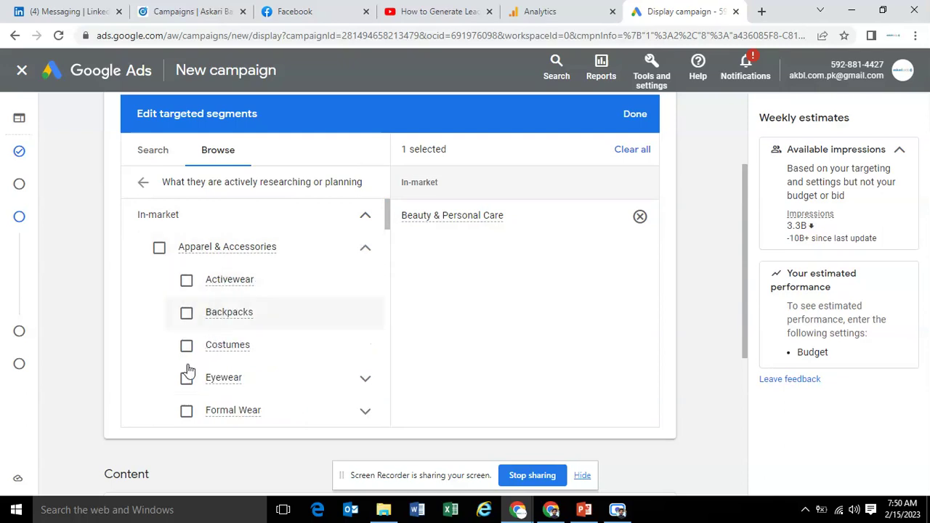
{"action": "left_click_drag", "start_coordinate": [385, 214], "coordinate": [392, 270]}
{"action": "left_click", "coordinate": [366, 320]}
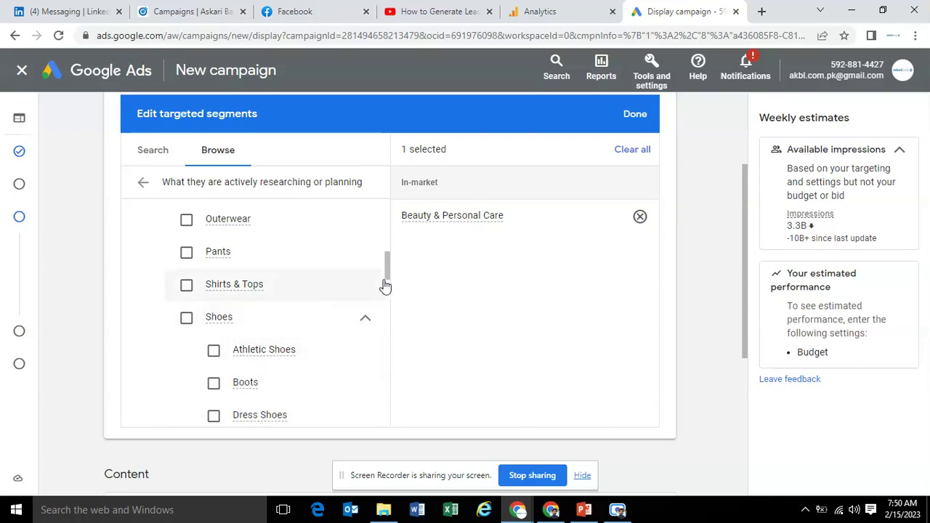
{"action": "scroll", "coordinate": [385, 286], "scroll_direction": "down", "scroll_amount": 1}
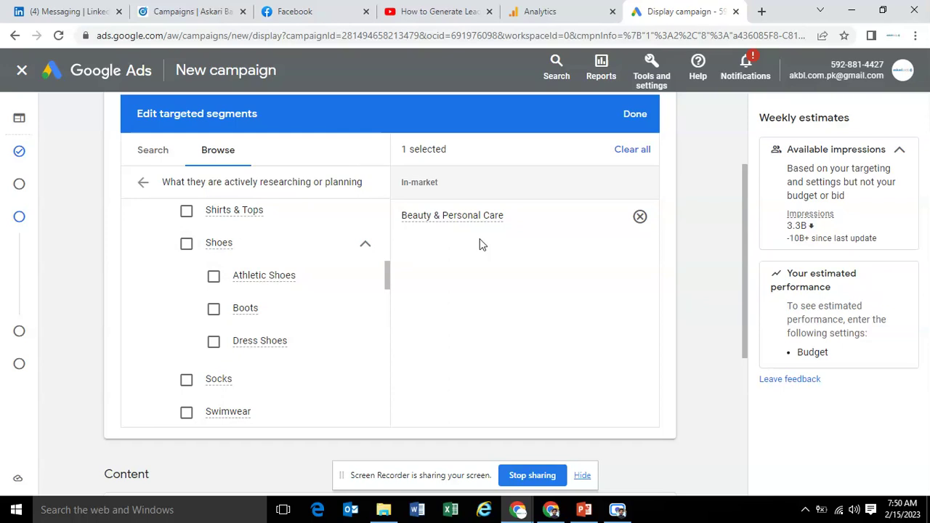
Finish editing the targeted audience segments, and show the other targeting types still available for the campaign
{"action": "left_click", "coordinate": [634, 116]}
{"action": "mouse_move", "coordinate": [745, 207]}
{"action": "left_mouse_down"}
{"action": "mouse_move", "coordinate": [743, 152]}
{"action": "mouse_move", "coordinate": [743, 233]}
{"action": "mouse_move", "coordinate": [743, 218]}
{"action": "left_mouse_up"}
{"action": "left_click", "coordinate": [151, 392]}
{"action": "left_click_drag", "start_coordinate": [744, 246], "coordinate": [740, 305]}
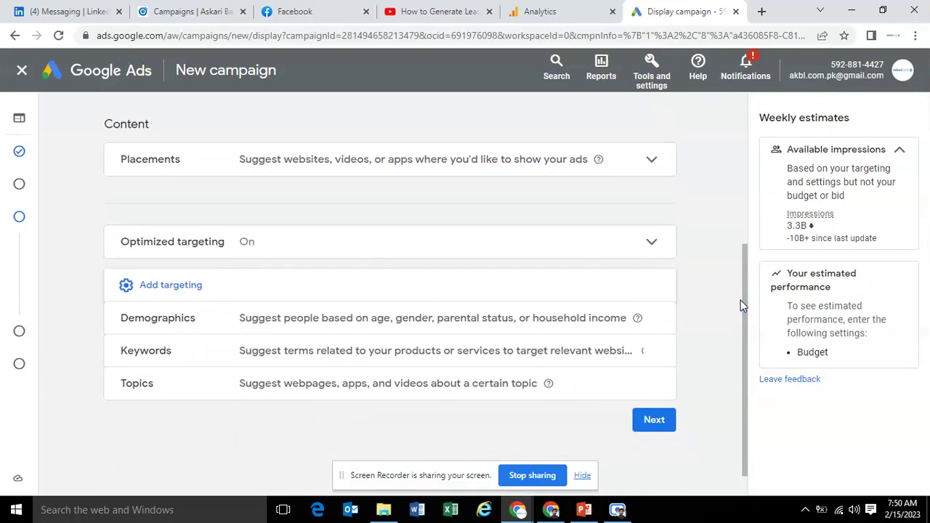
{"action": "left_click", "coordinate": [189, 316]}
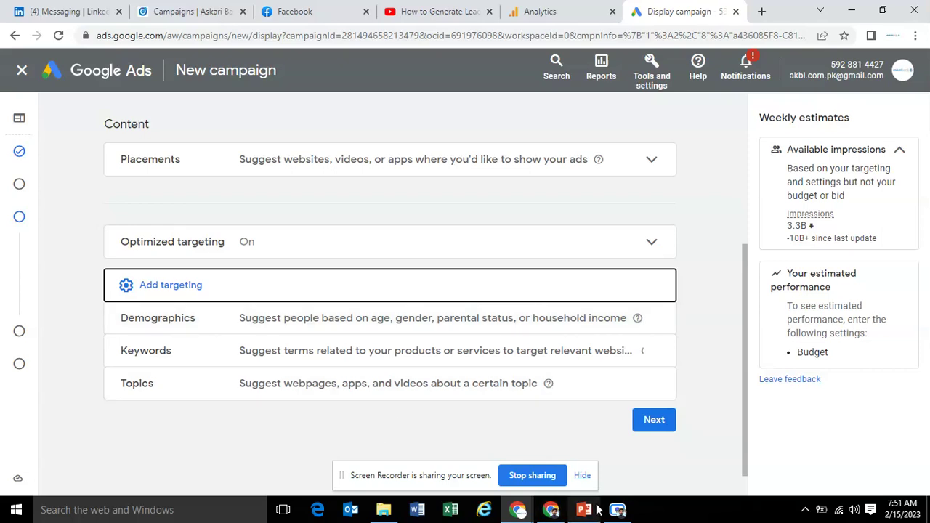
Switch to the PowerPoint slide with the Recipe Website and Ladies Shoes targeting notes
{"action": "mouse_move", "coordinate": [599, 510]}
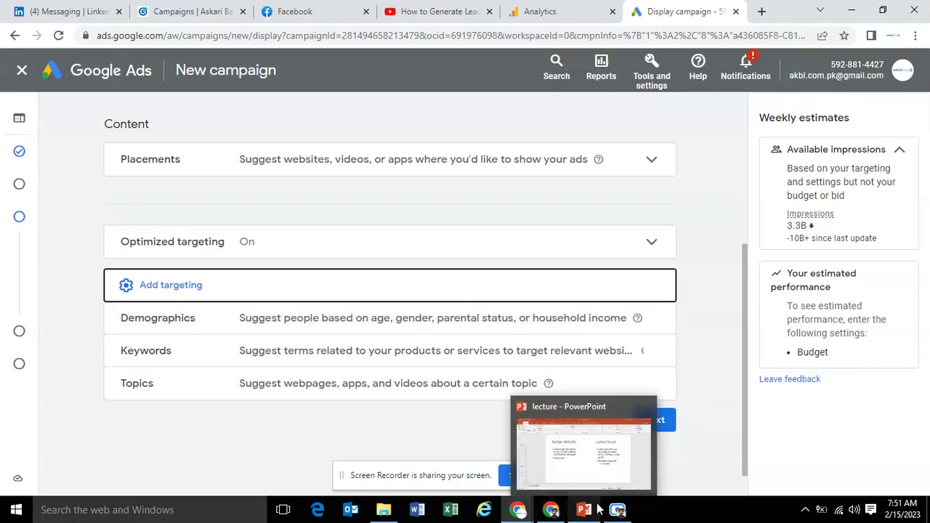
{"action": "left_click", "coordinate": [589, 512]}
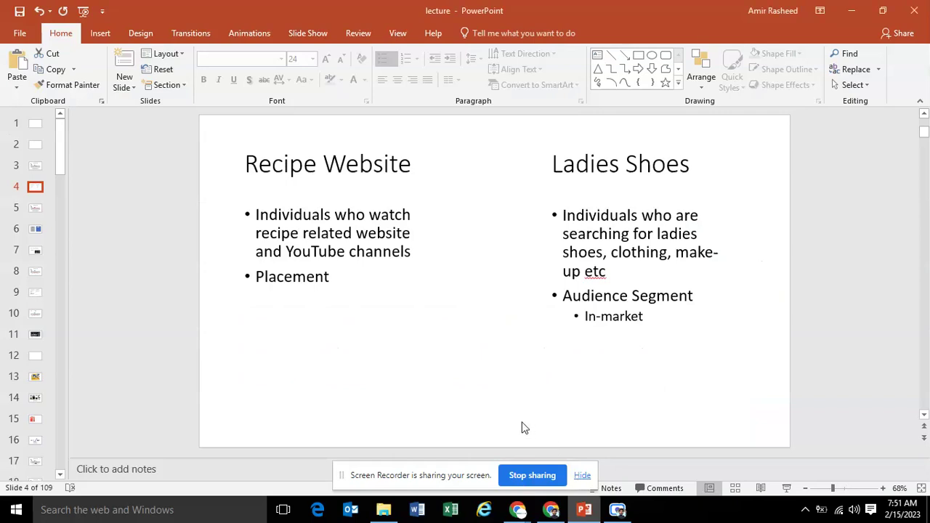